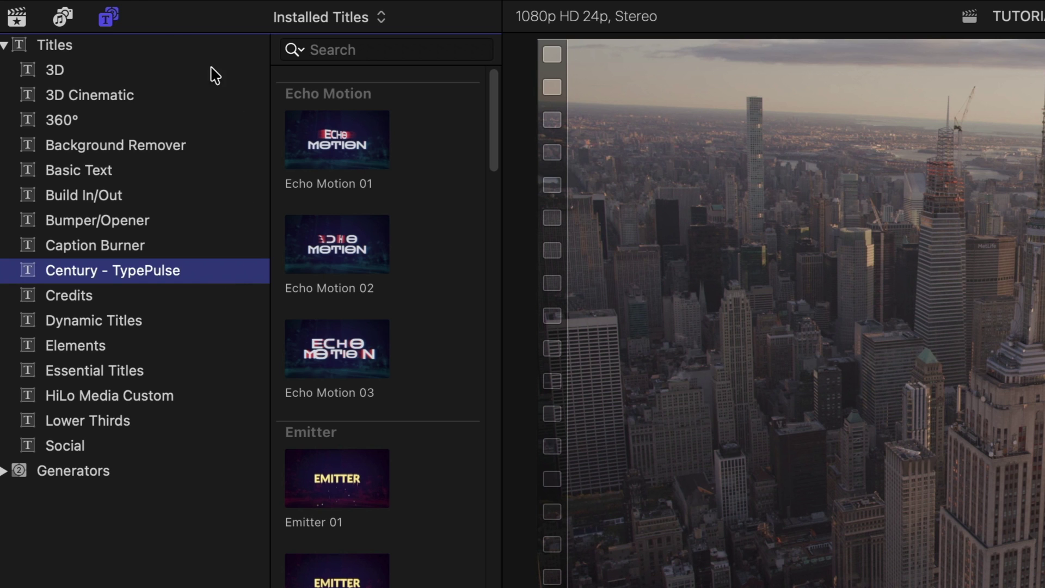
Hide the list of title categories in the Titles browser.
click(112, 17)
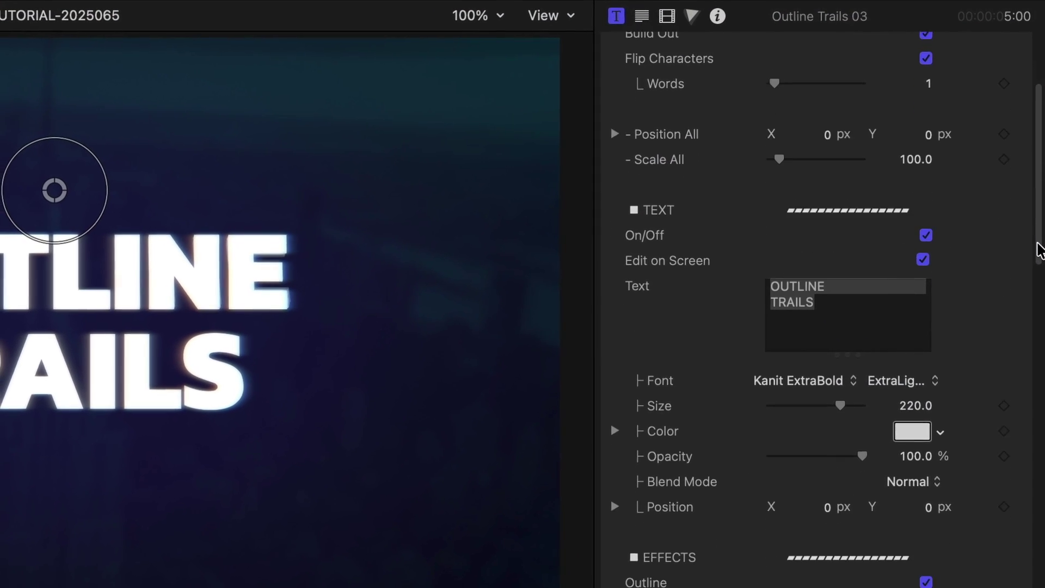
drag(1038, 250, 1029, 392)
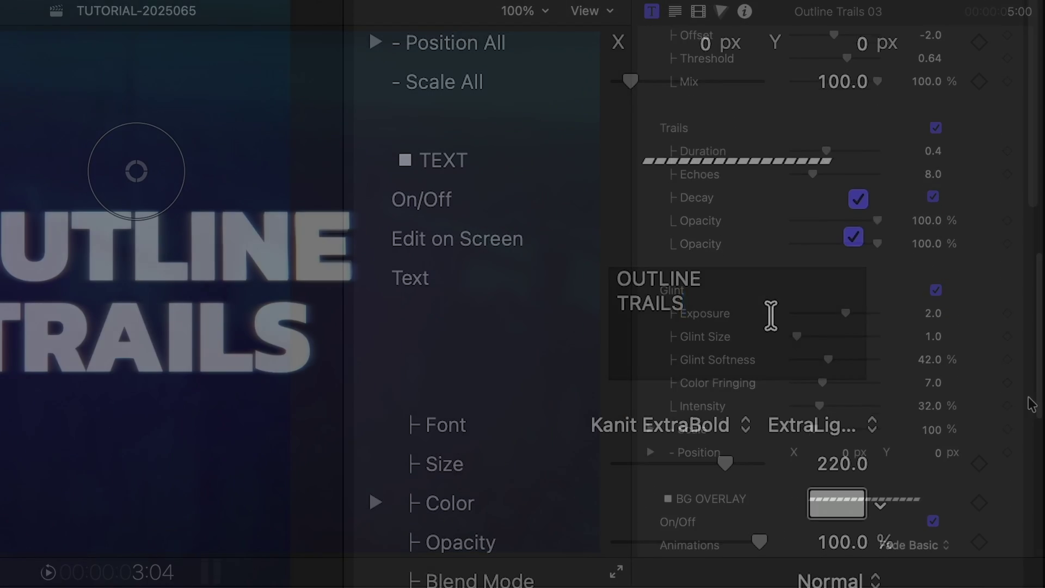
text(PIRE)
Put STATE on its own line, enable Build Out, and keep Words at 1.
key(Return)
text(STATE)
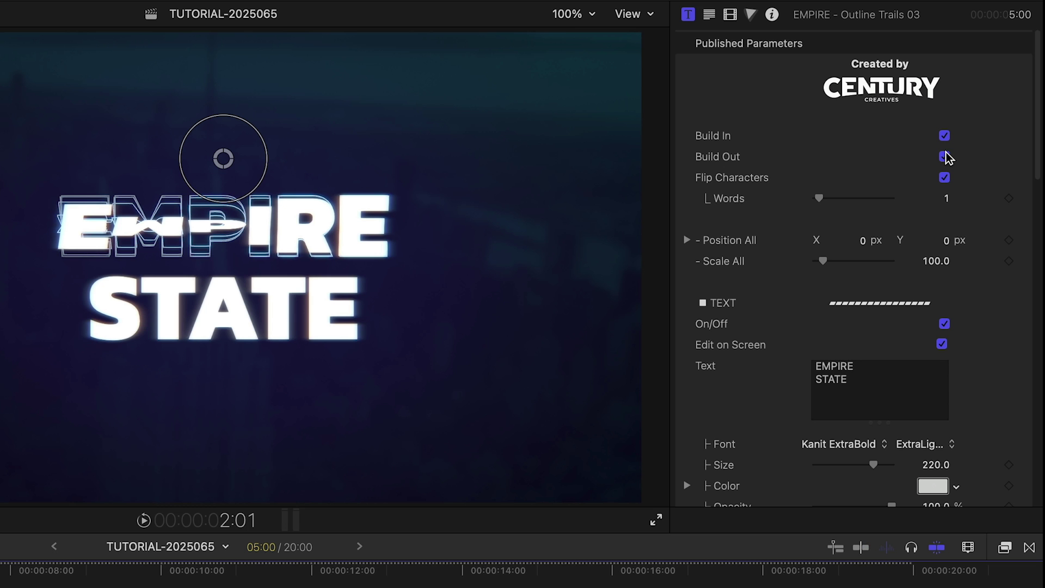
click(945, 157)
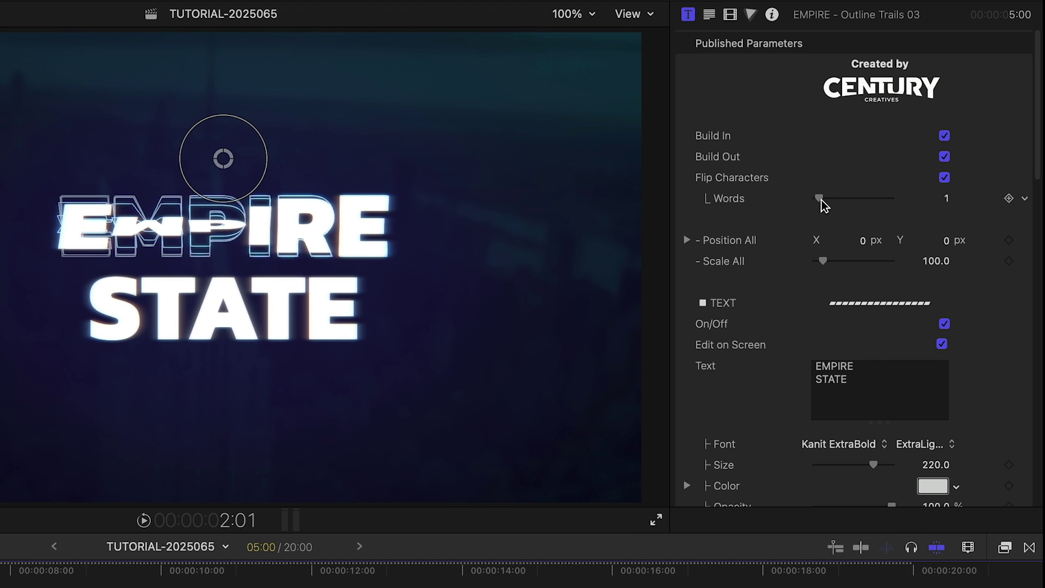
drag(822, 200, 818, 201)
drag(768, 254, 770, 255)
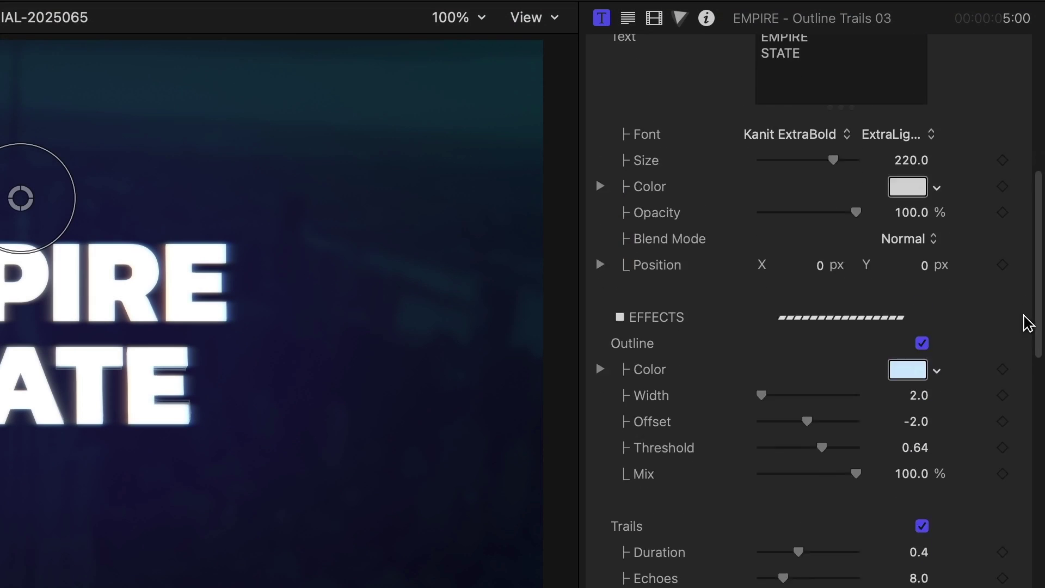
scroll(1027, 326, down, 5)
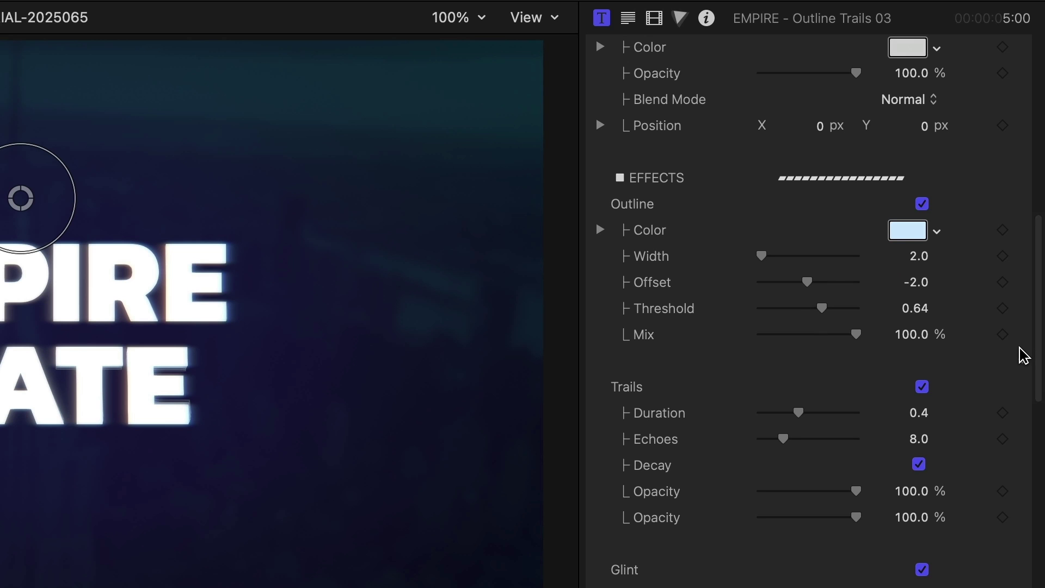
Make the outline crimson pink and lengthen the trails with more echoes.
click(908, 231)
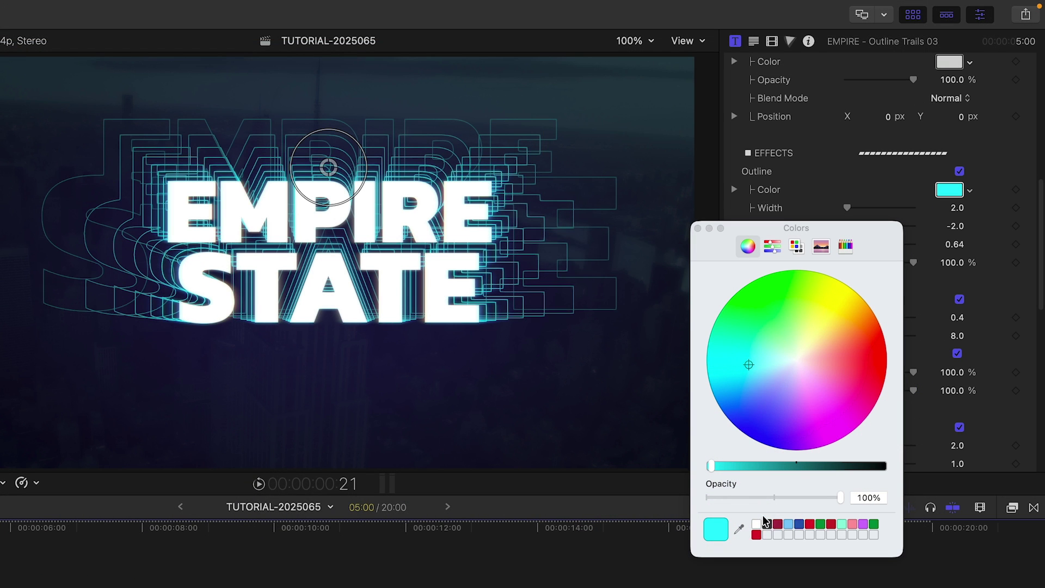
click(780, 524)
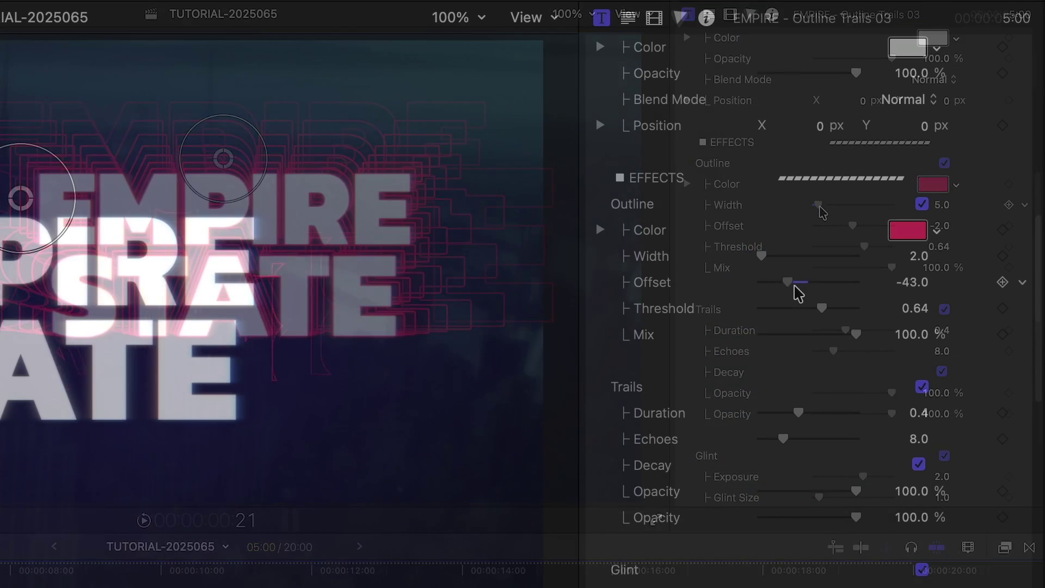
mouse_move(788, 286)
mouse_down()
mouse_move(842, 292)
mouse_move(821, 298)
mouse_move(810, 334)
mouse_up()
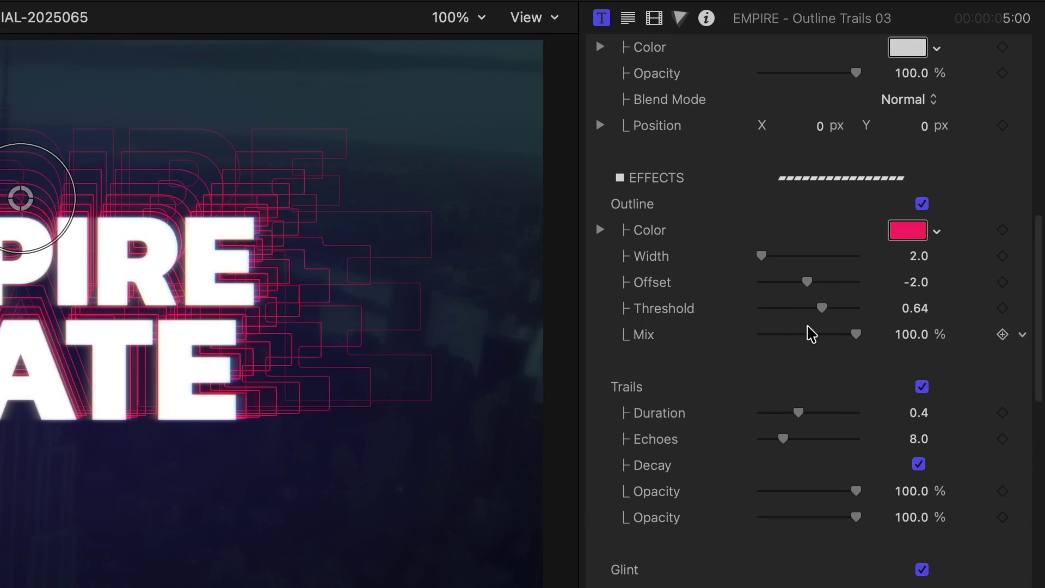
drag(849, 201, 916, 207)
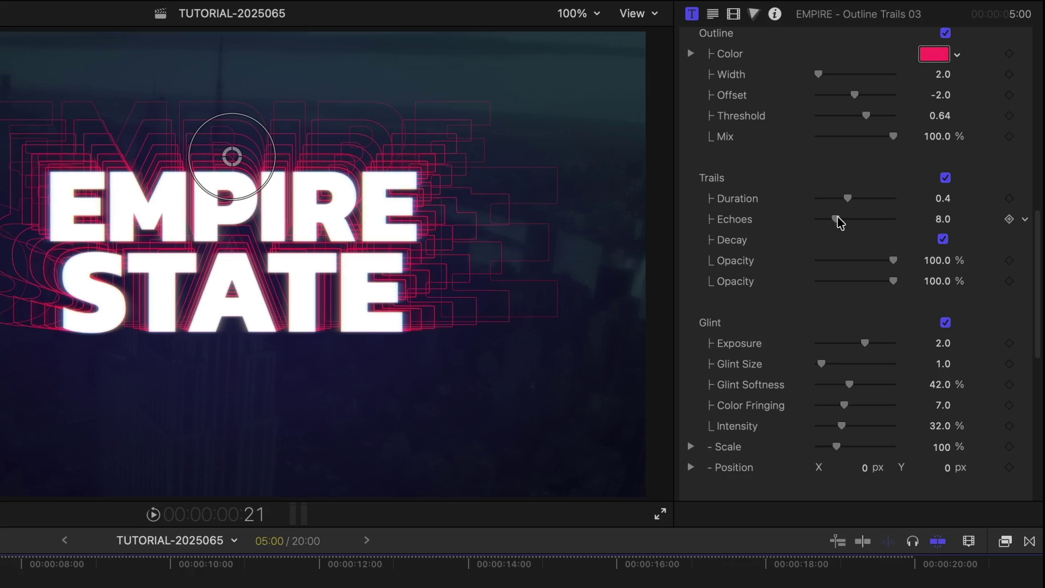
mouse_move(835, 220)
mouse_down()
mouse_move(890, 216)
mouse_move(894, 245)
mouse_move(858, 245)
mouse_move(889, 264)
mouse_up()
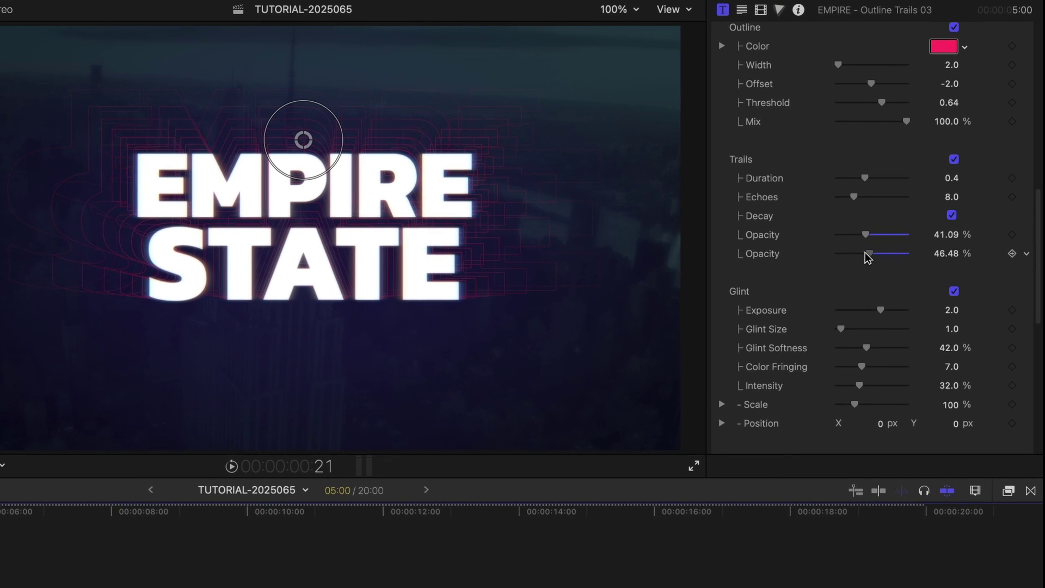
Lower trail opacity, keep decay on, and brighten the glint on the lettering.
click(874, 254)
click(951, 217)
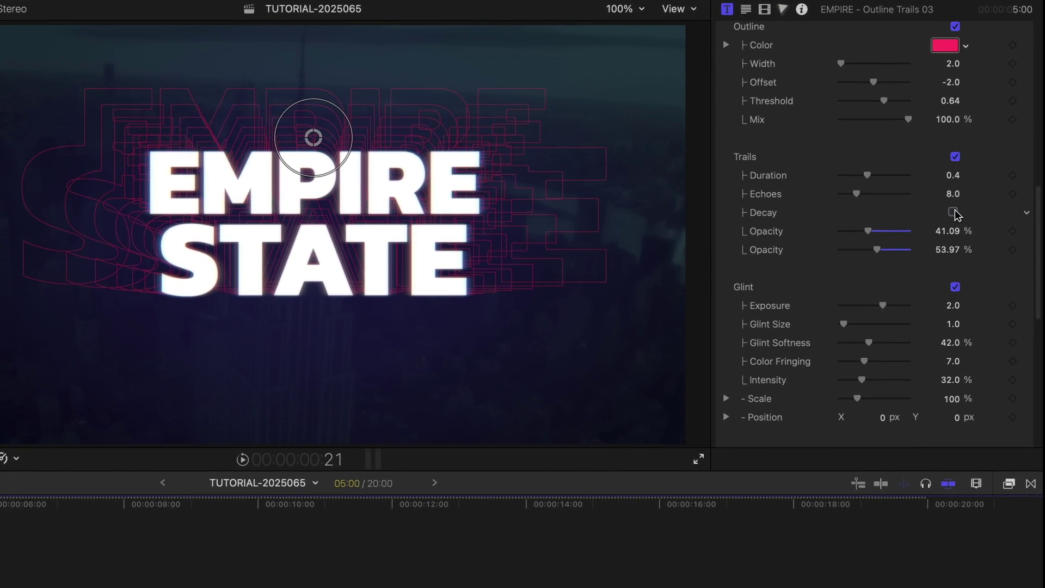
click(955, 213)
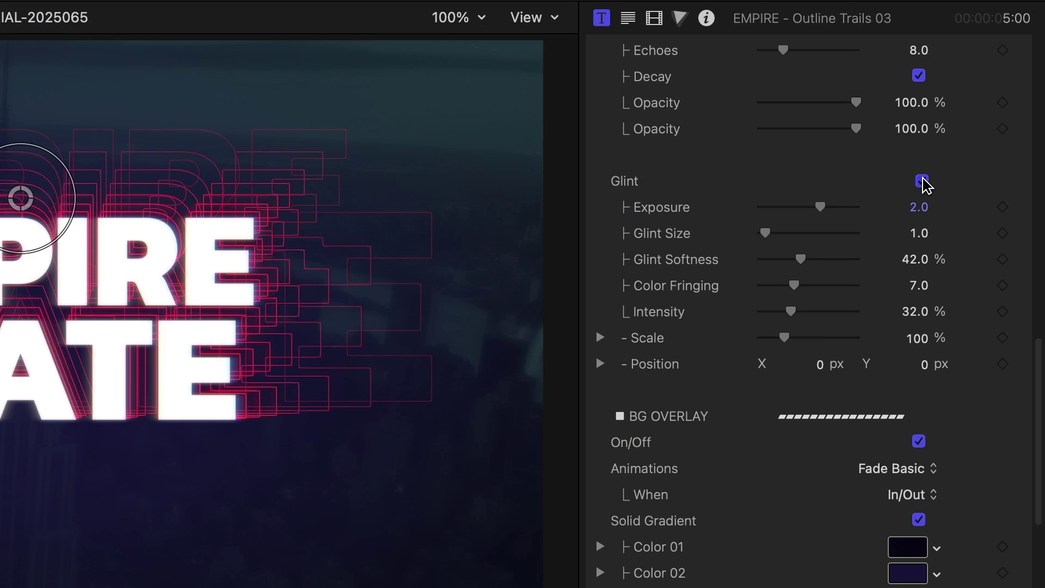
click(923, 182)
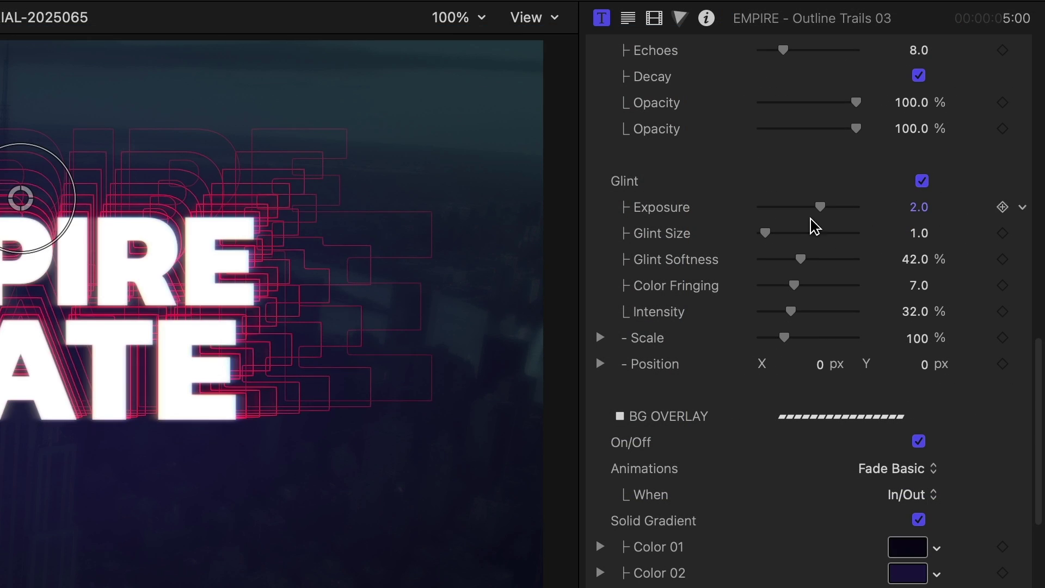
mouse_move(821, 208)
mouse_down()
mouse_move(888, 221)
mouse_move(842, 220)
mouse_move(859, 194)
mouse_move(911, 209)
mouse_up()
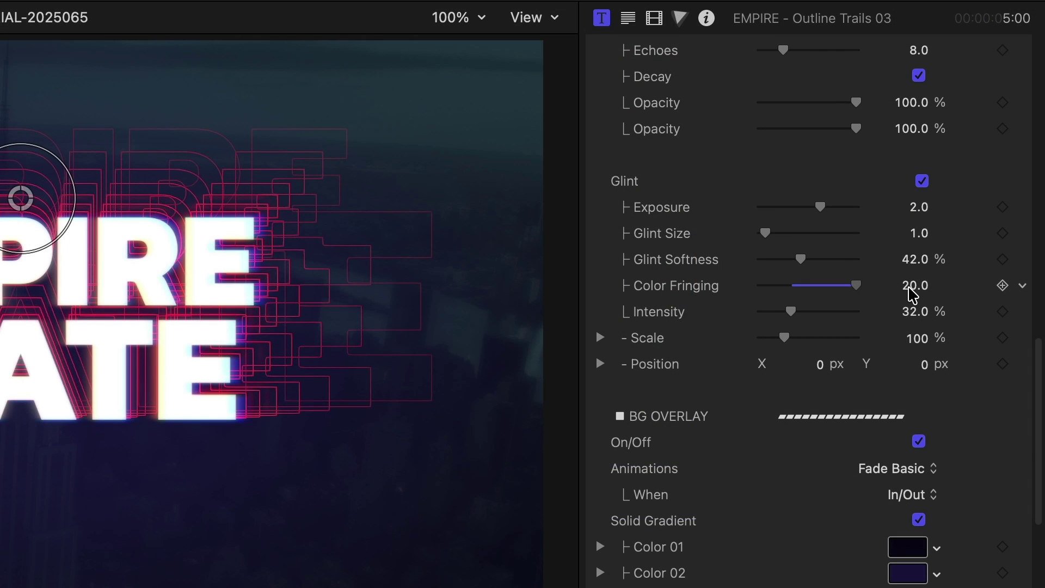
scroll(1043, 500, down, 3)
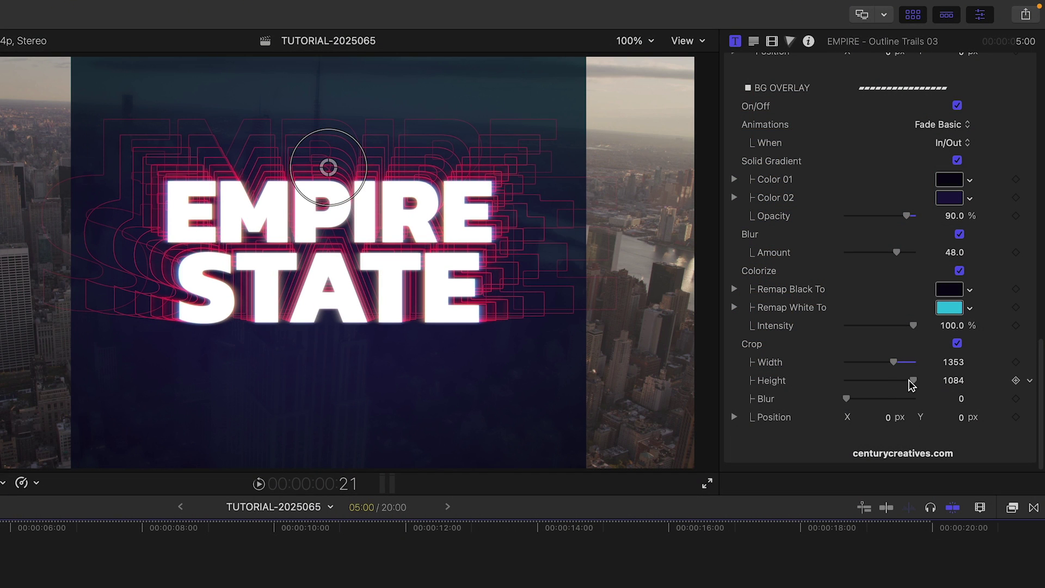
Reduce the BG Overlay crop height to shorten the dark overlay vertically.
drag(905, 386, 881, 395)
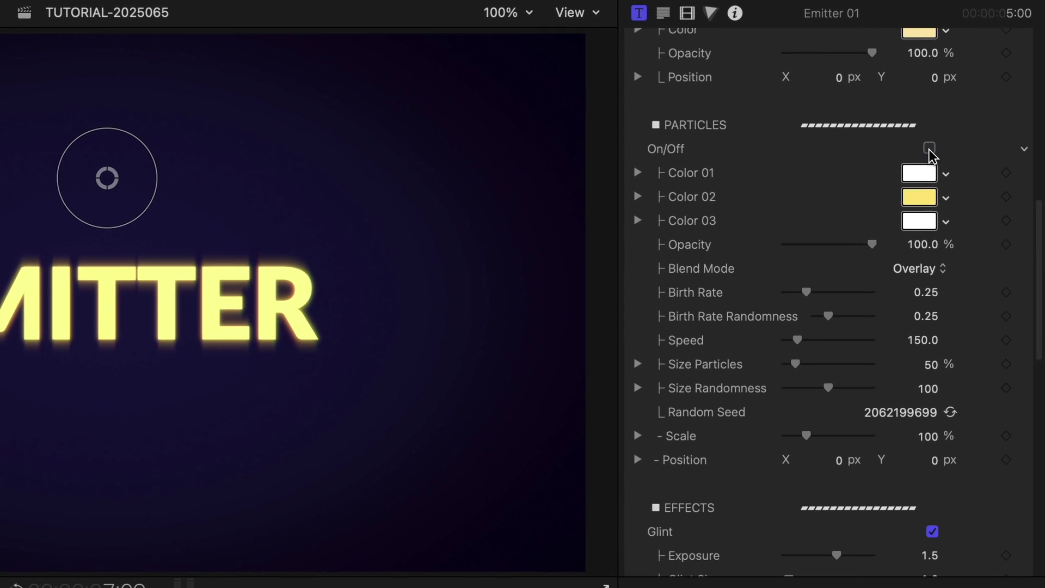
Enable Emitter particles, set Birth Rate to 0.91 and Speed to 387, and change the random seed.
click(931, 147)
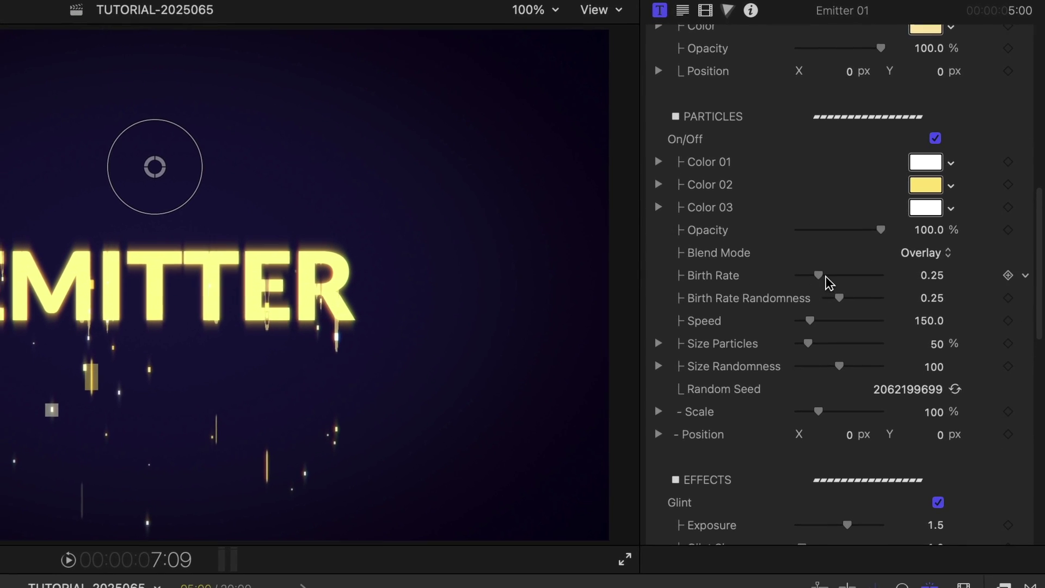
drag(821, 273, 882, 273)
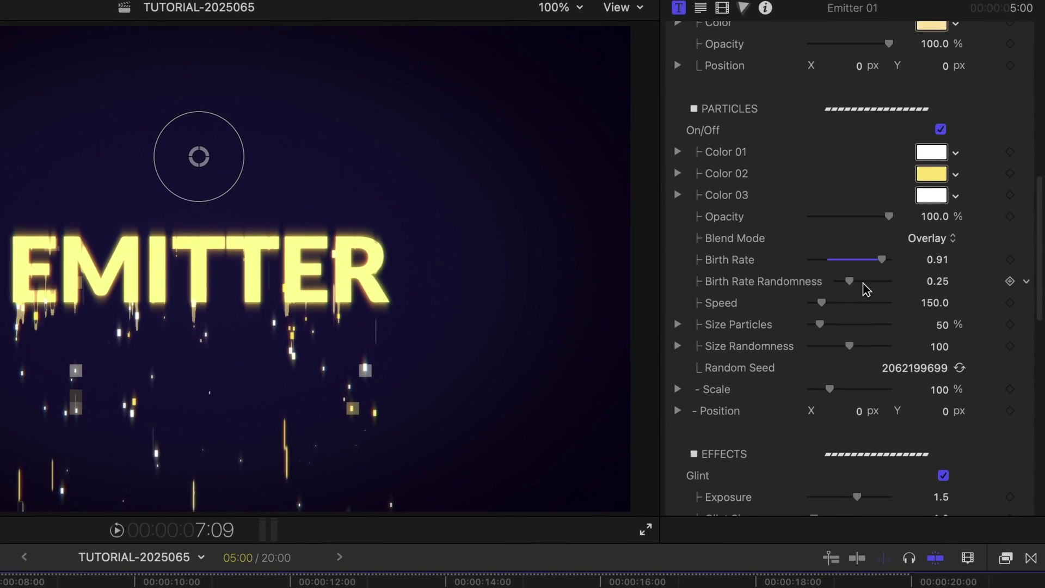
drag(824, 300, 866, 309)
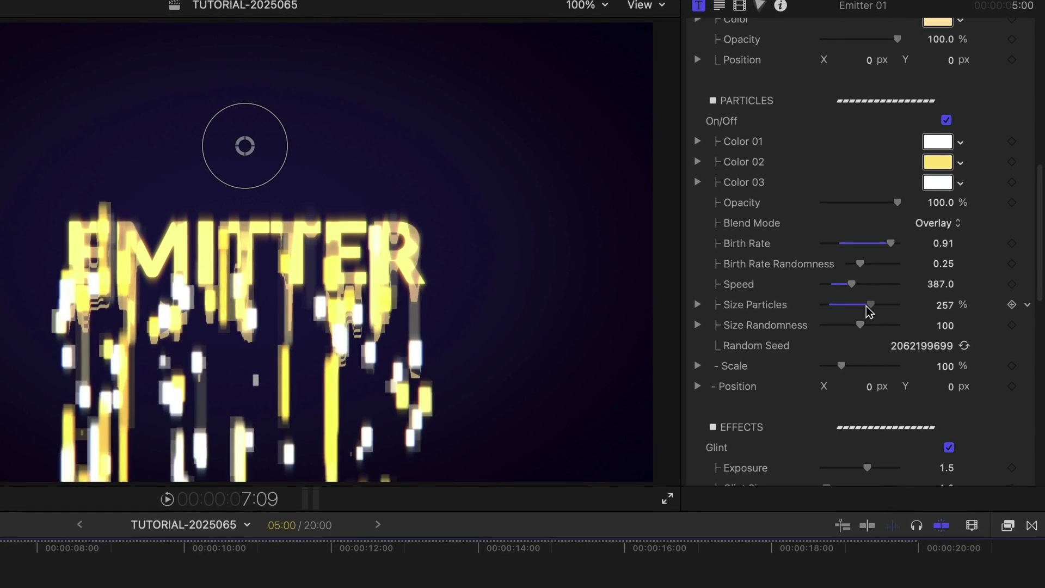
mouse_move(804, 188)
mouse_down()
mouse_move(827, 204)
mouse_move(833, 158)
mouse_move(849, 165)
mouse_up()
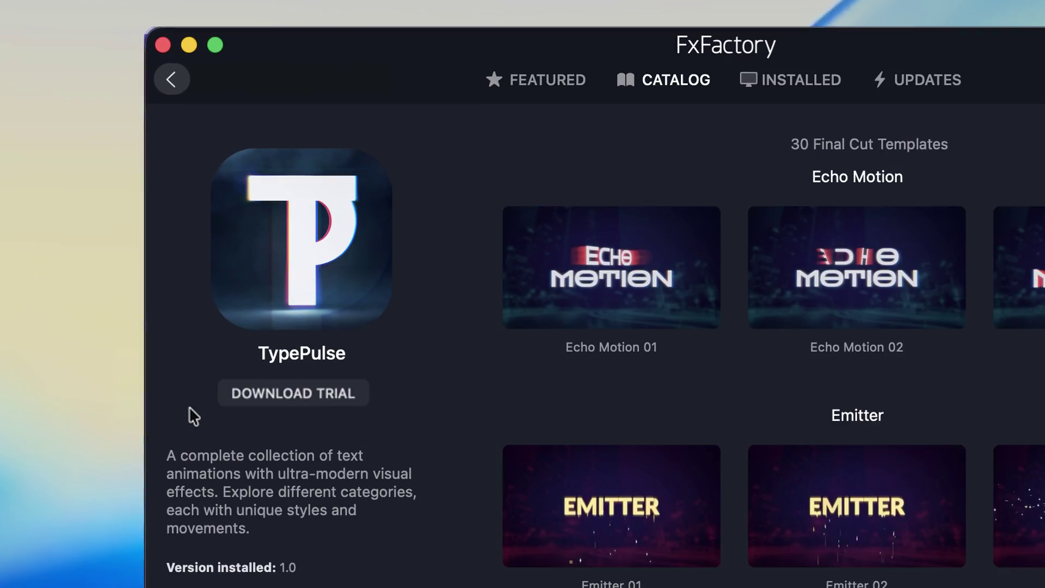
Start the TypePulse trial download from its FxFactory product page.
click(331, 397)
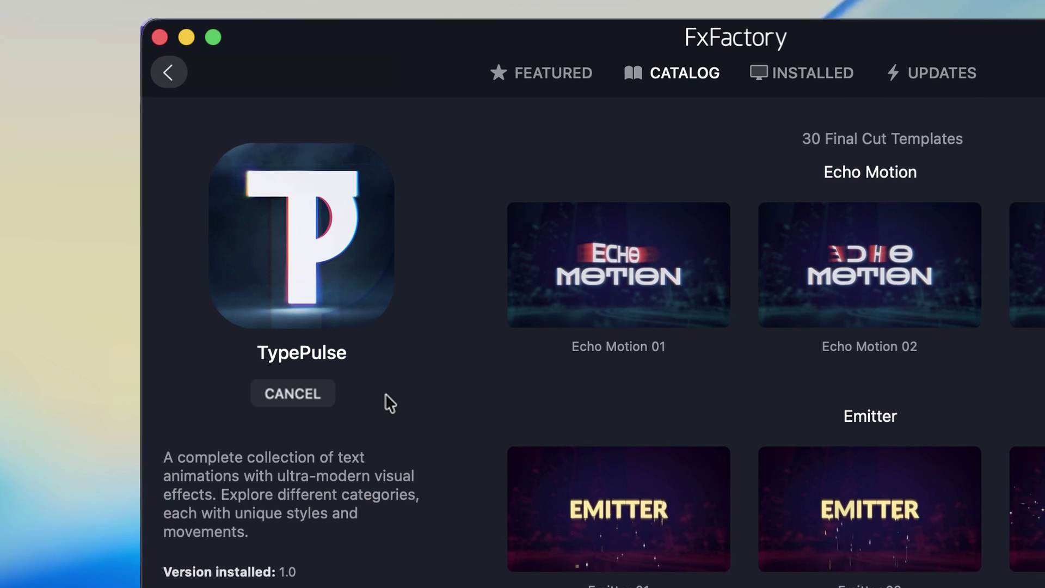